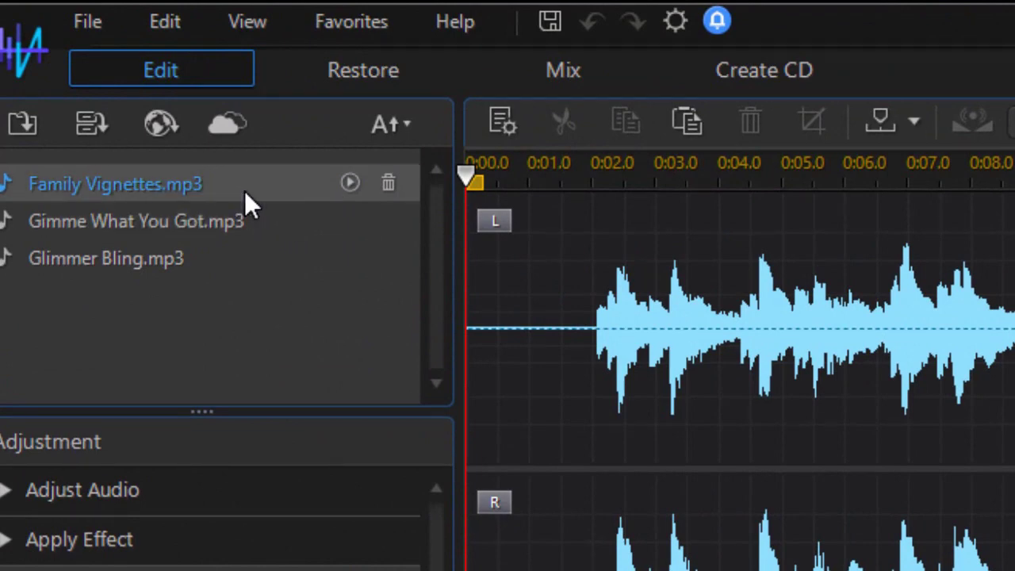
Step: Load Gimme What You Got.mp3, glance at Glimmer Bling.mp3, then return to Gimme What You Got.mp3
mouse_move(244, 192)
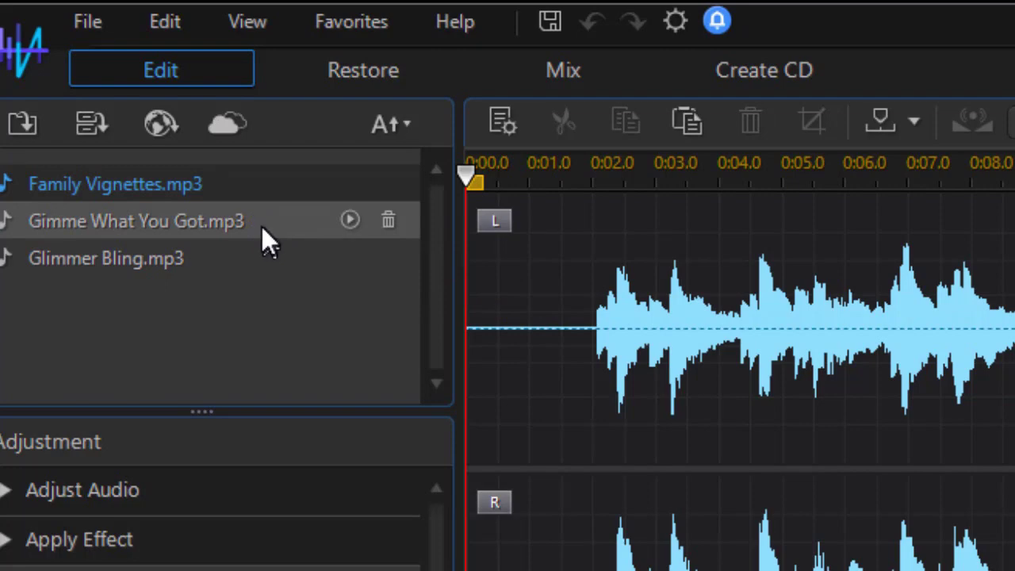
click(164, 223)
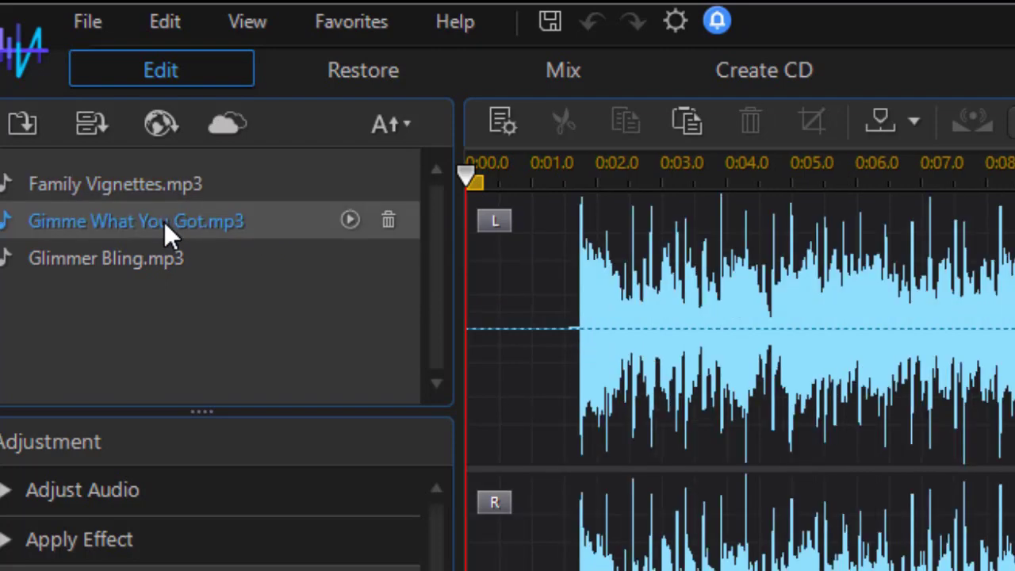
click(157, 261)
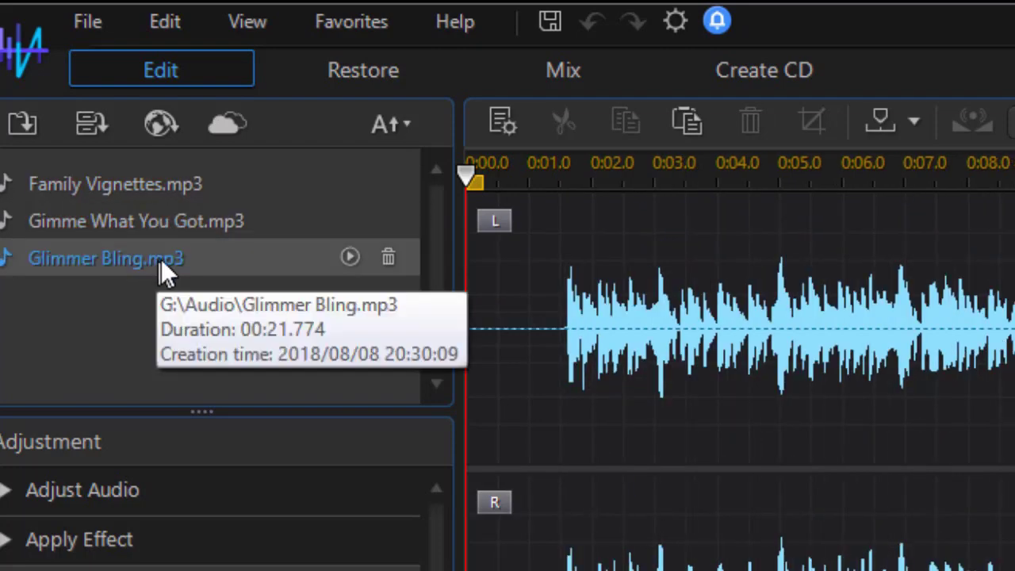
click(177, 219)
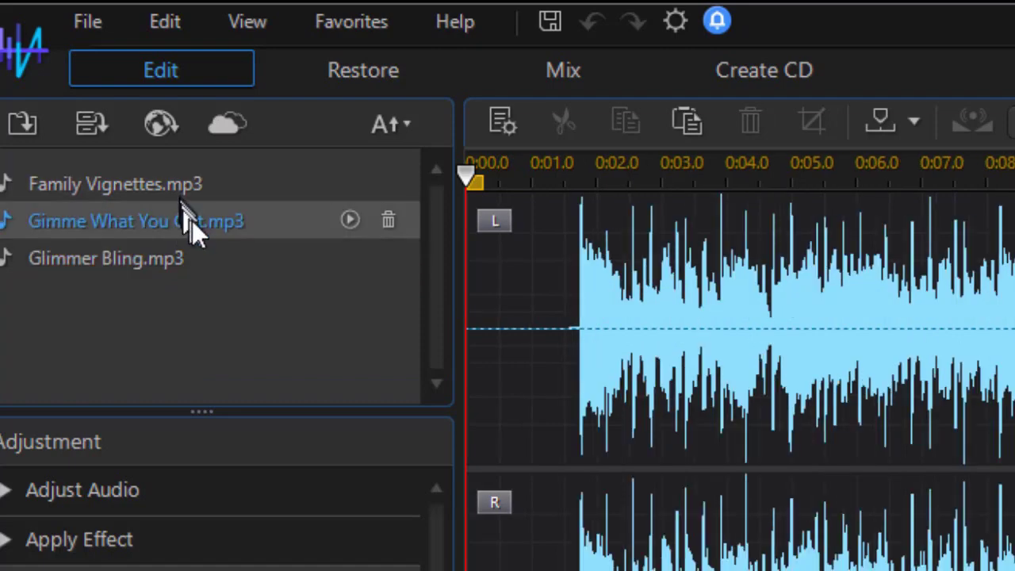
Step: Play and stop a preview of Family Vignettes.mp3 without loading it into the editor
mouse_move(192, 220)
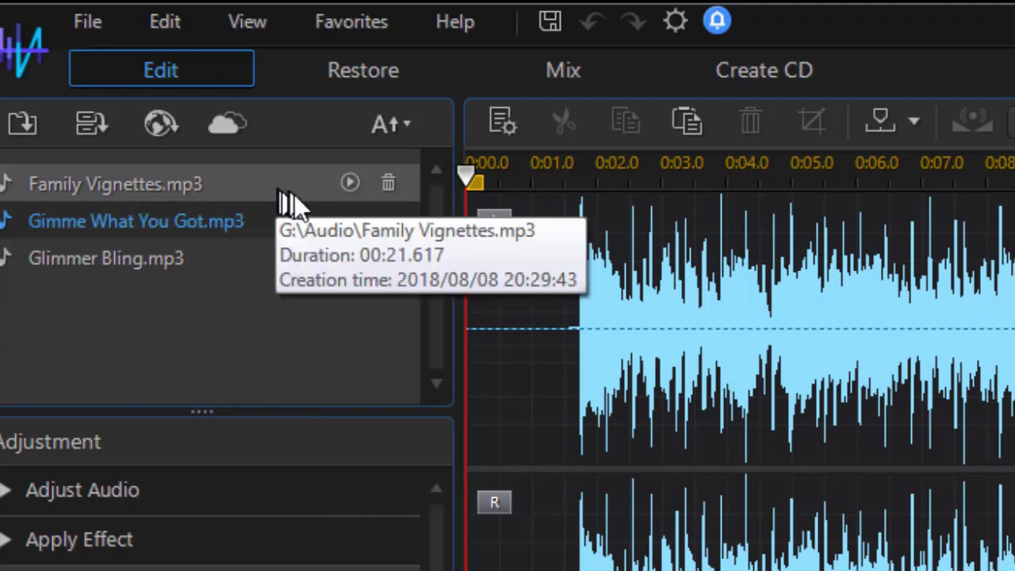
click(349, 182)
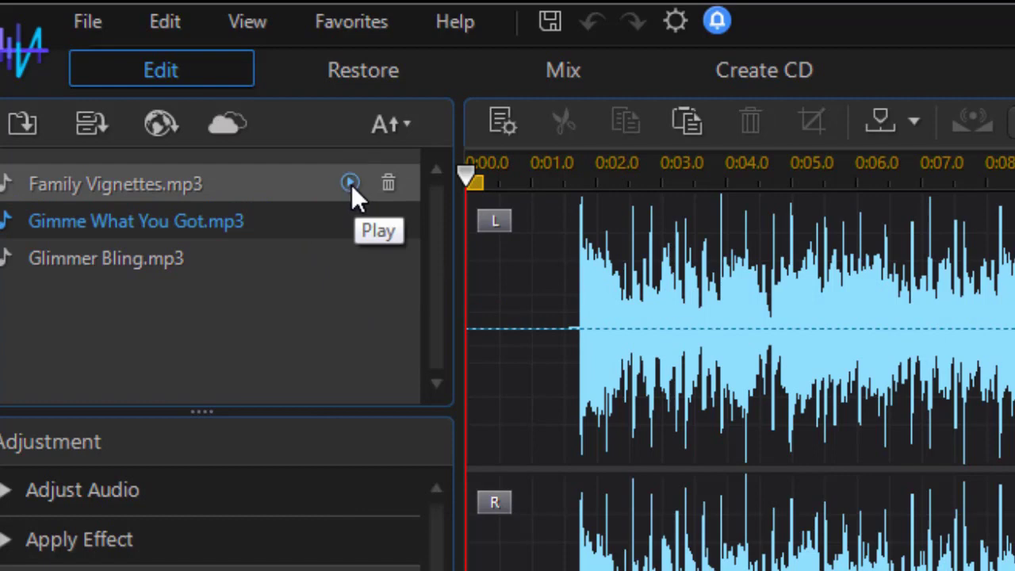
click(348, 187)
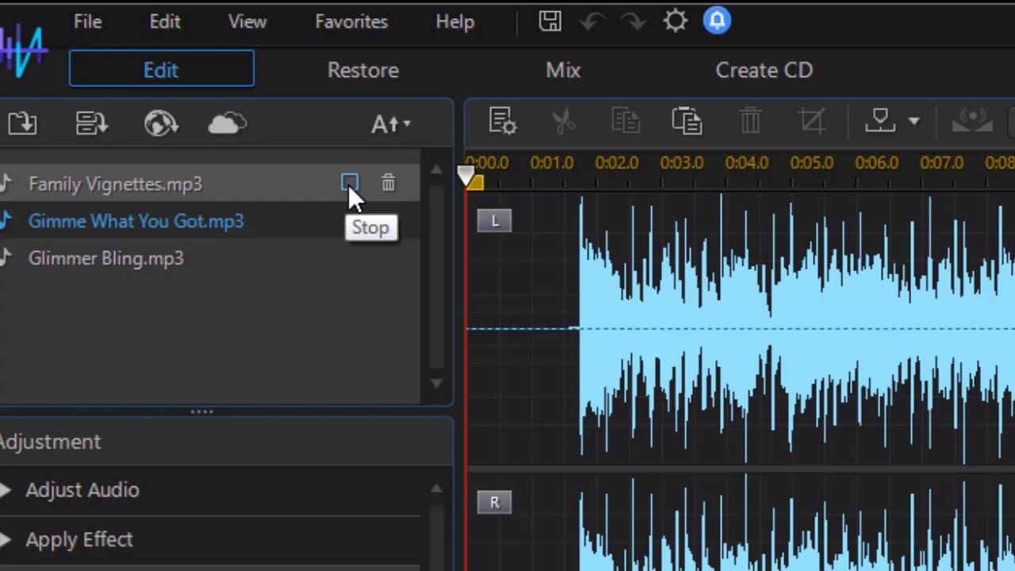
click(348, 184)
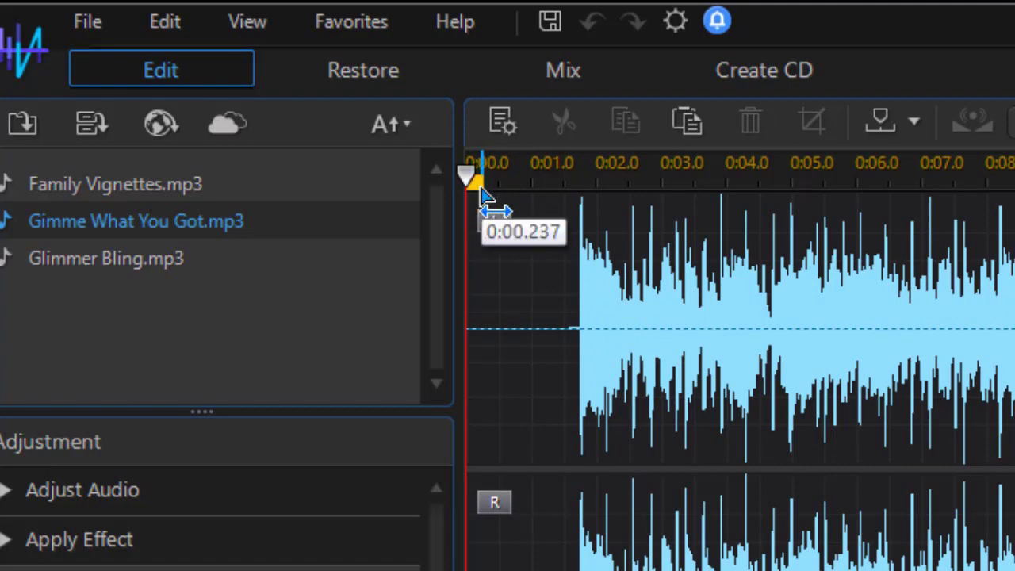
Step: Select the roughly 1.7-second leading silence and cut it, leaving a 19.491-second track
mouse_move(481, 195)
mouse_down()
mouse_move(500, 207)
mouse_move(564, 213)
mouse_up()
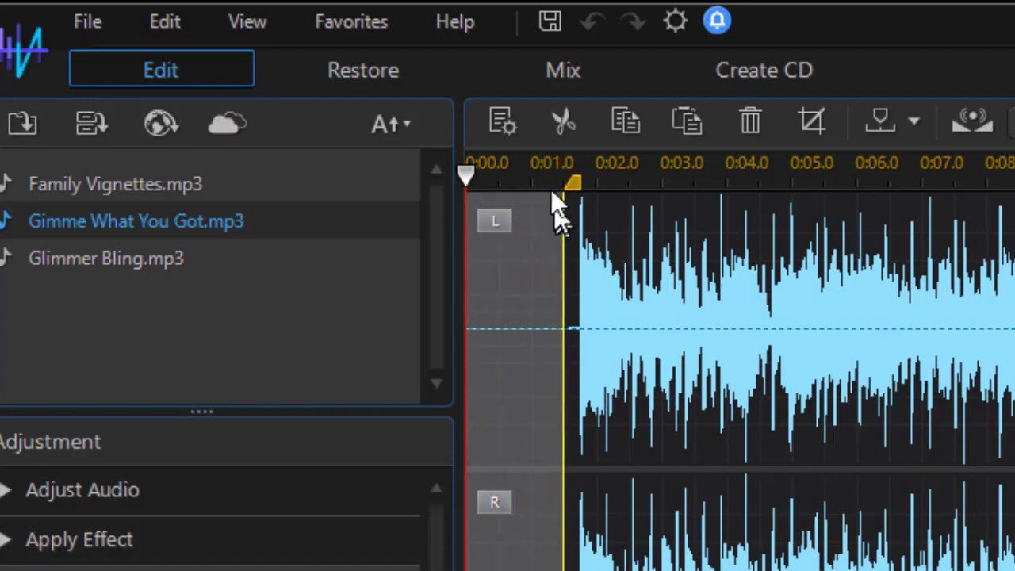
click(576, 135)
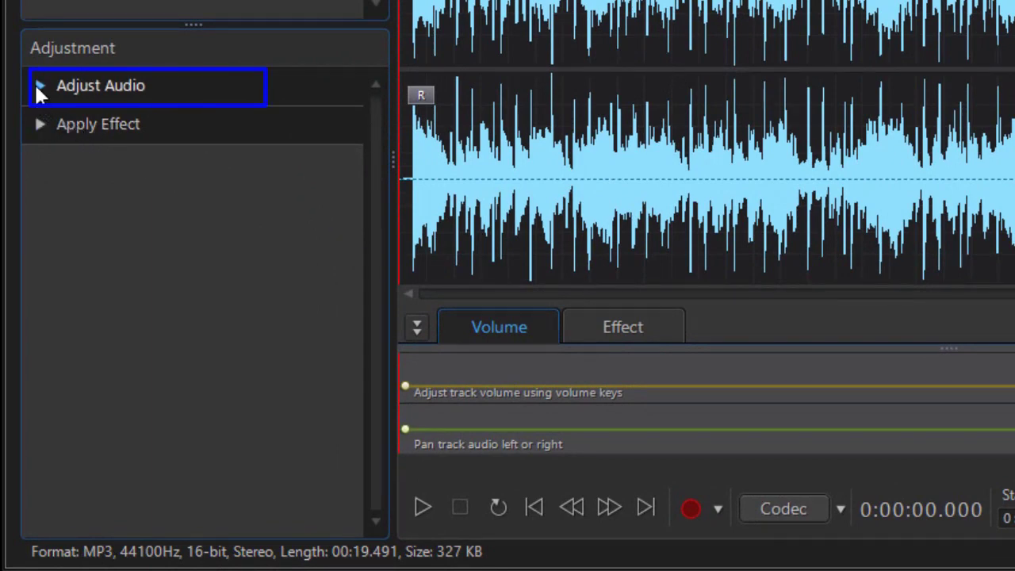
Step: Bring up Adjust Audio > Fades, showing a linear fade-in from 50% over the first second
click(38, 87)
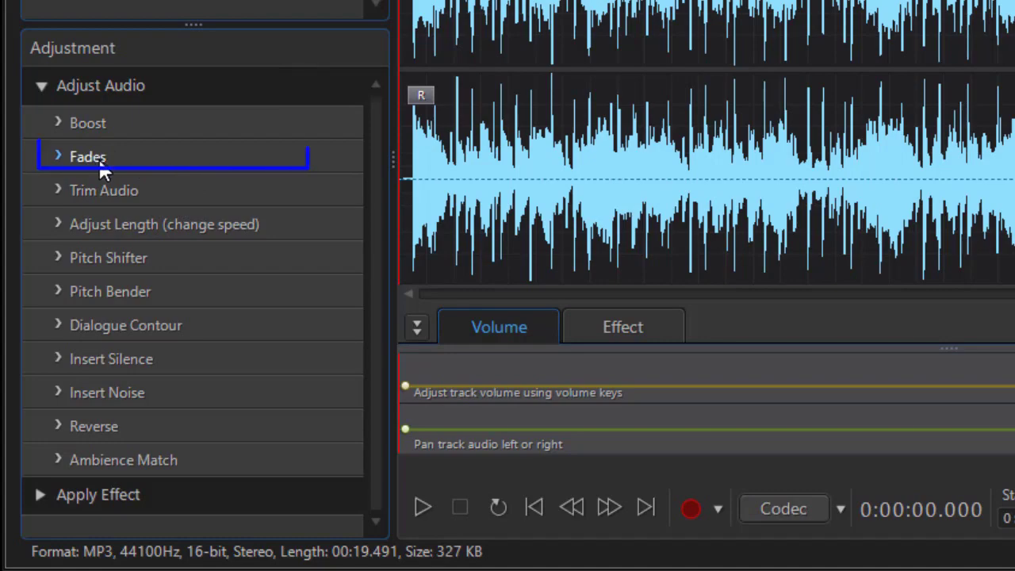
click(96, 162)
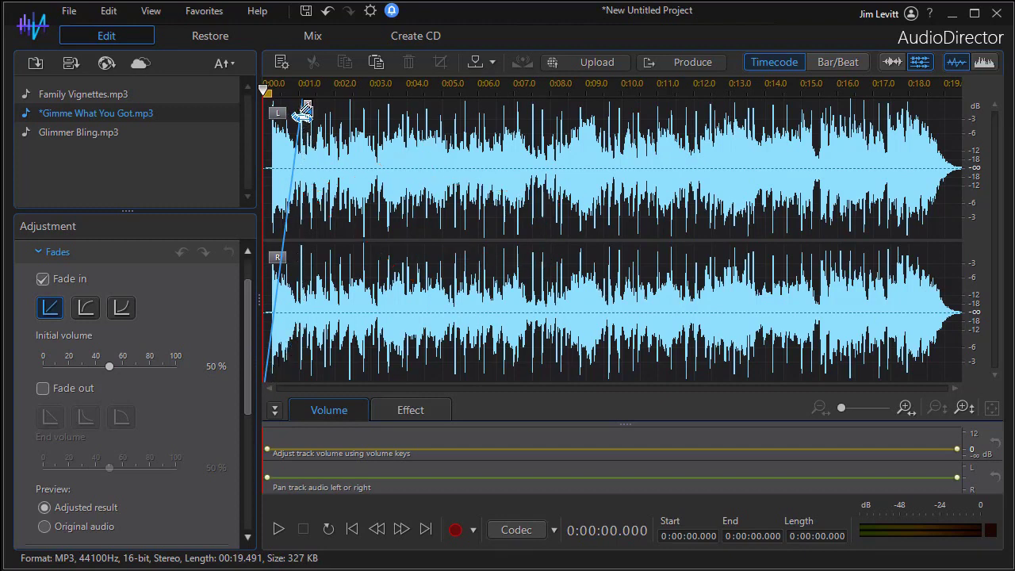
Step: Audition the default fade-in, then drag its end out to about three seconds
mouse_move(299, 116)
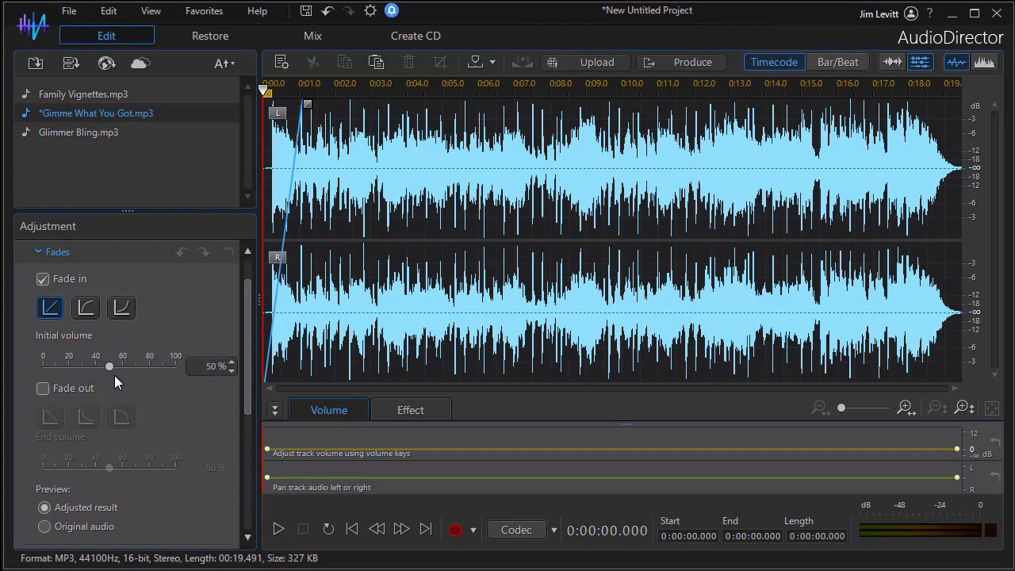
click(279, 530)
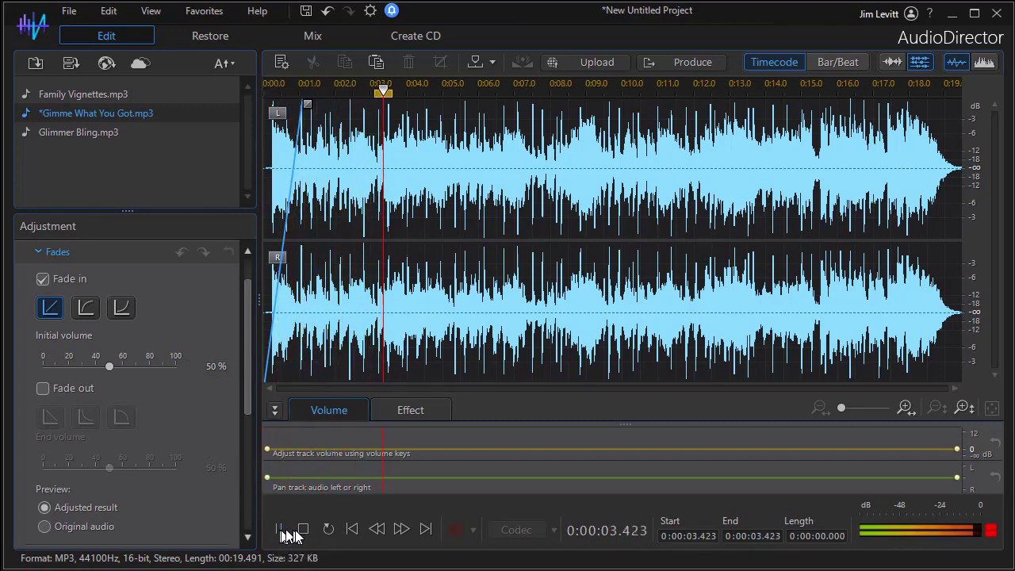
click(302, 530)
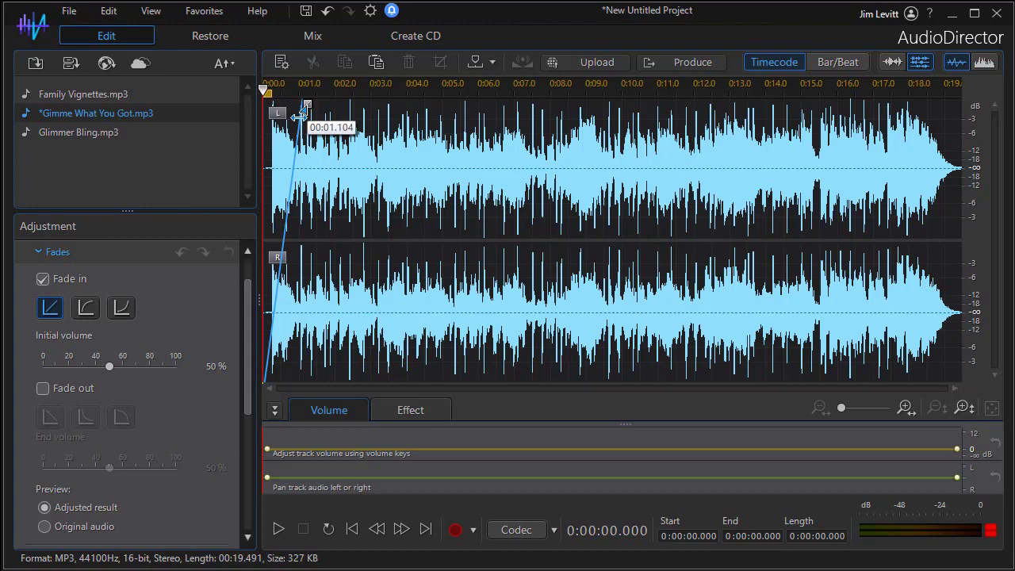
drag(300, 117, 373, 119)
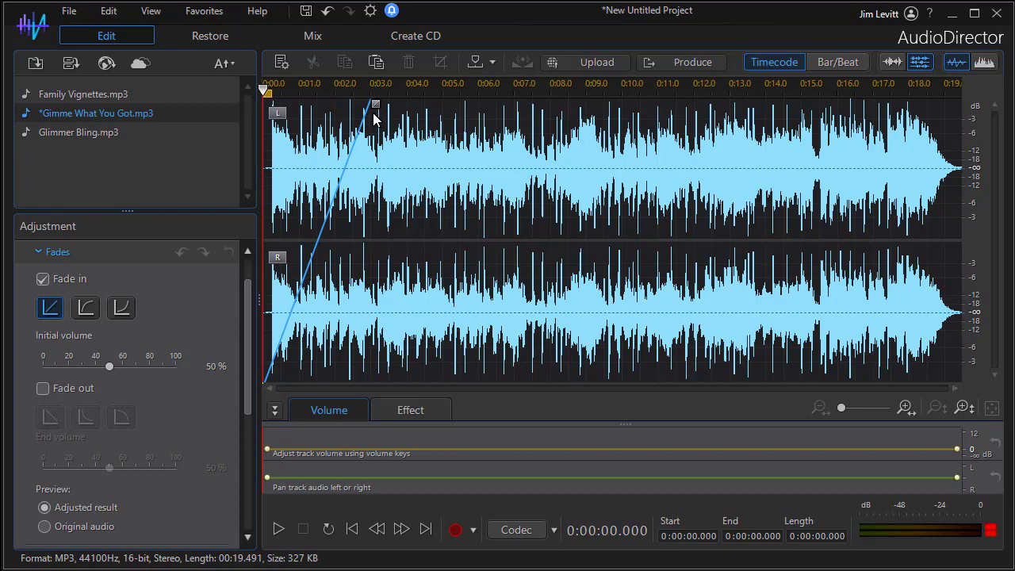
Step: Audition the longer fade-in and lower its initial volume to 19%
click(277, 531)
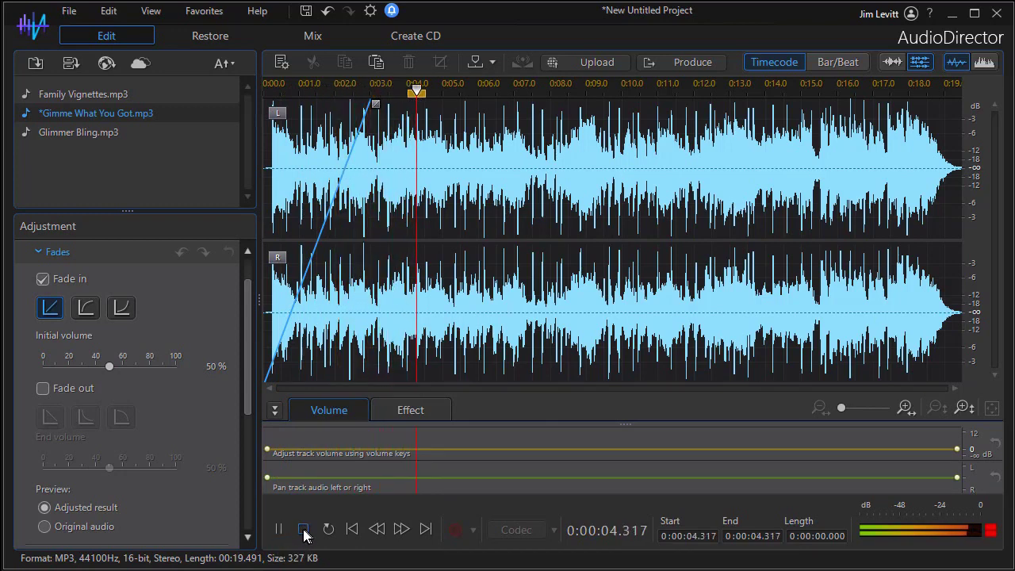
click(304, 530)
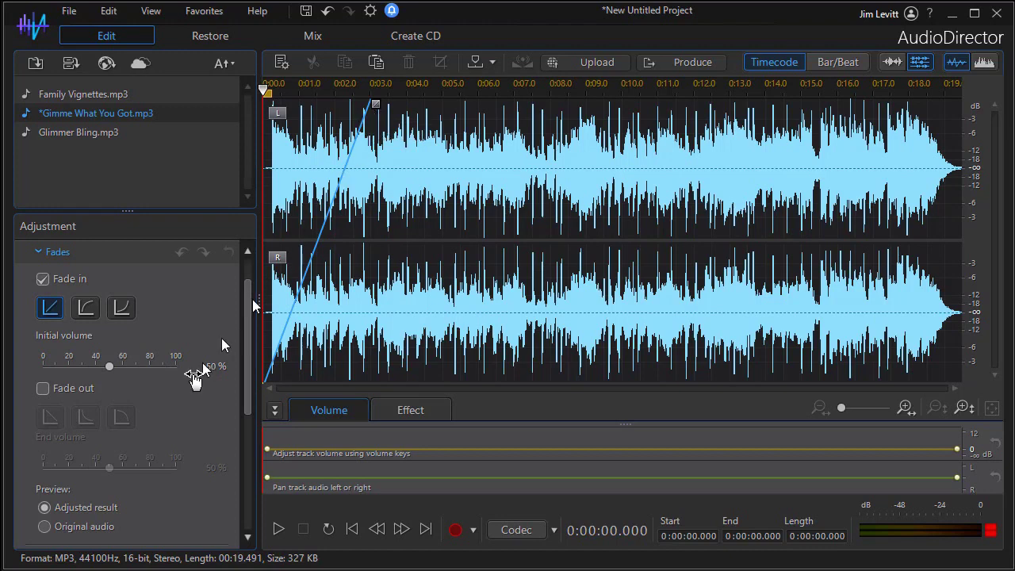
drag(110, 366, 68, 366)
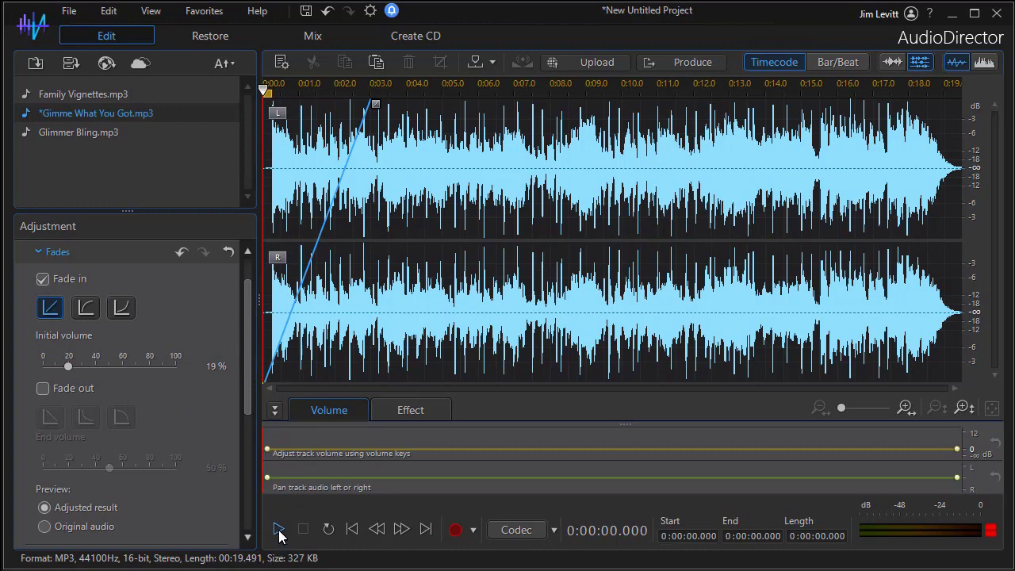
Step: Audition the 19% fade-in, then drop its initial volume to 0%
click(279, 532)
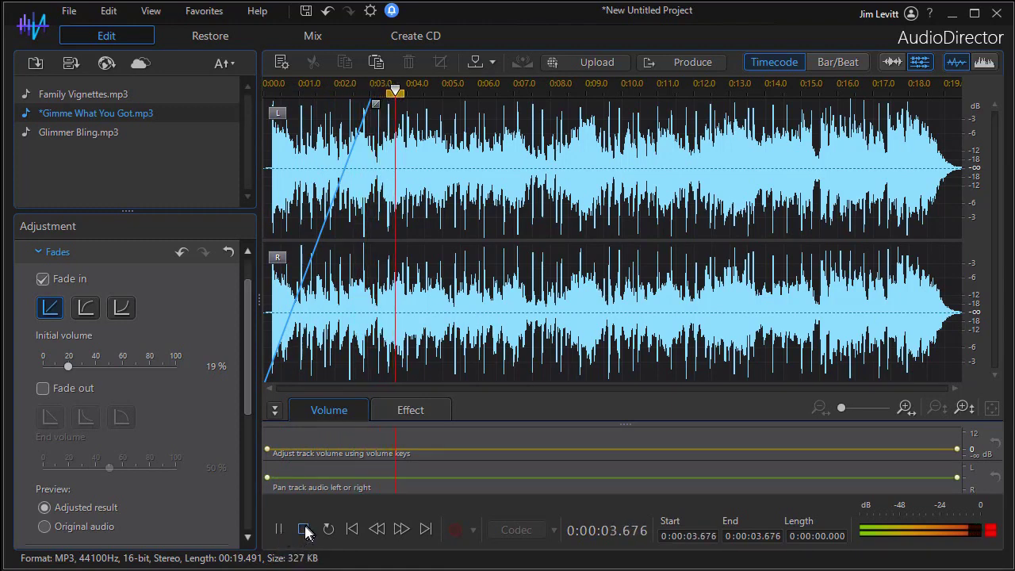
click(303, 530)
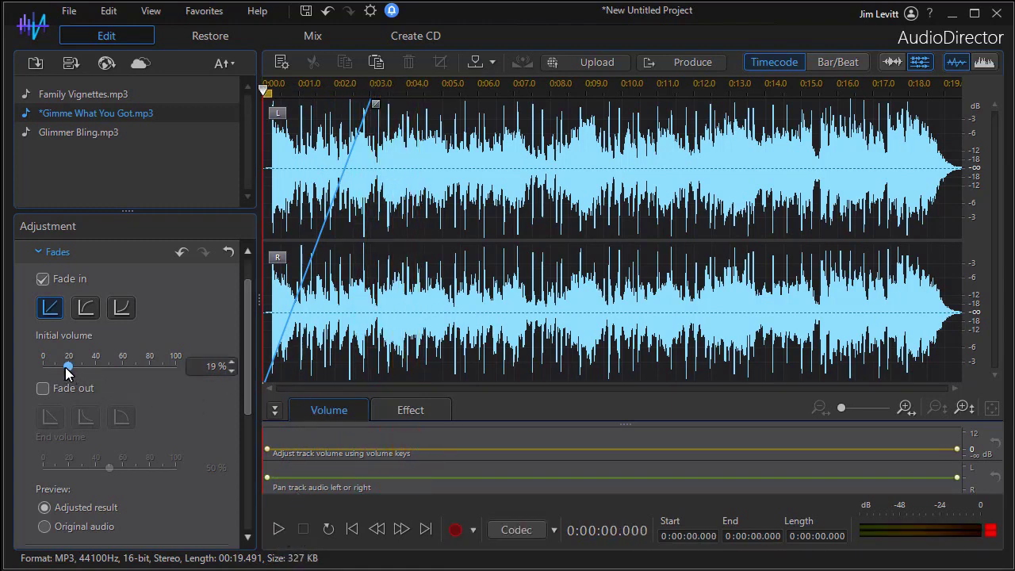
mouse_move(58, 379)
mouse_down()
mouse_move(109, 378)
mouse_move(50, 383)
mouse_up()
Step: Audition the fade from silence and drag the fade-in end handle, leaving it near 0:01.3
click(278, 531)
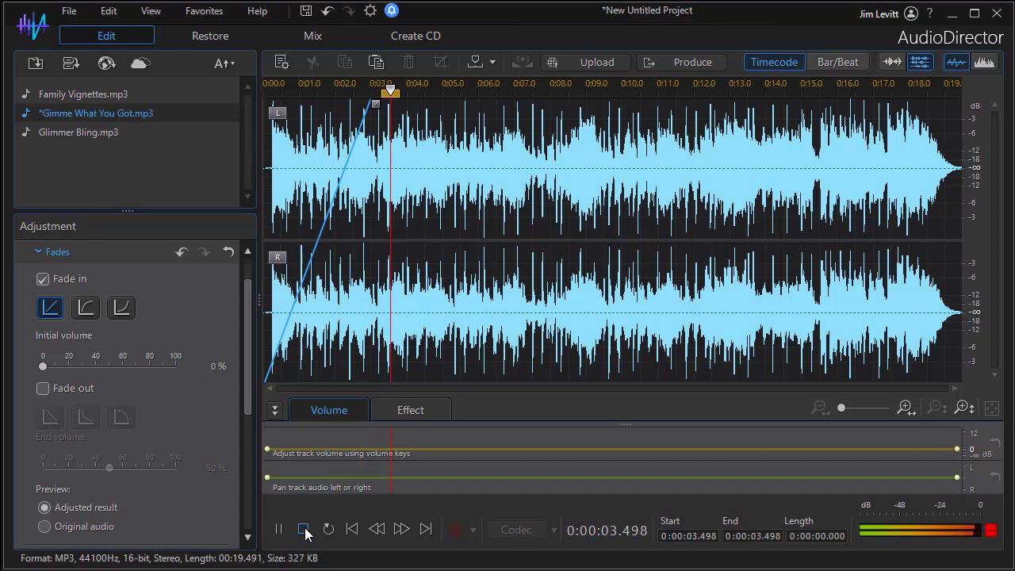
click(303, 529)
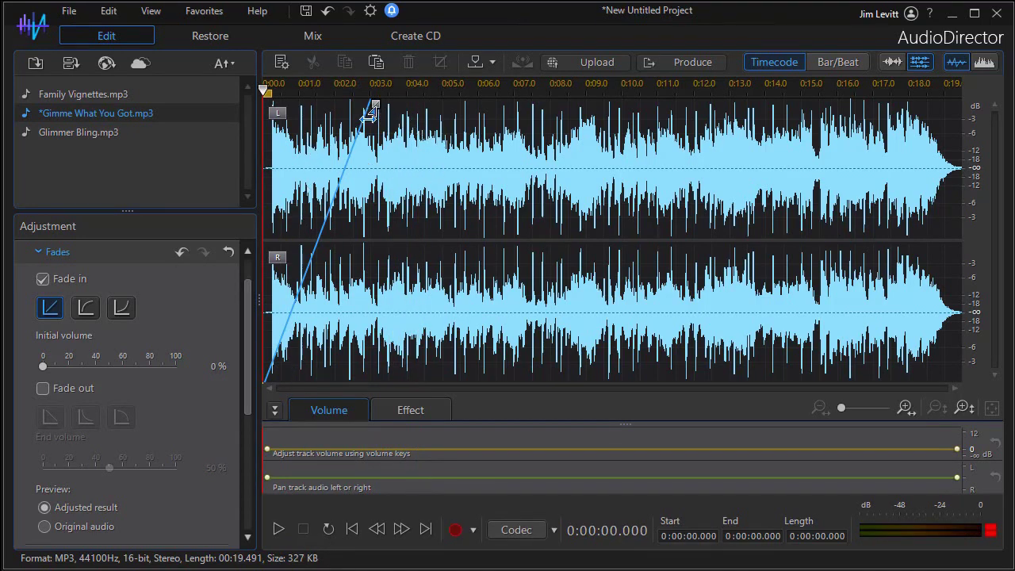
drag(368, 115, 309, 103)
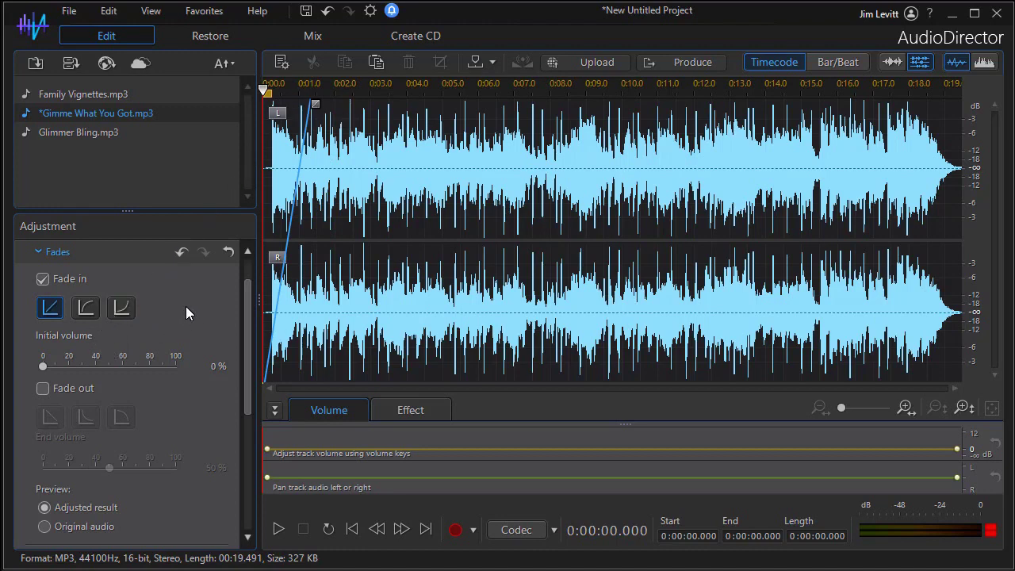
Step: Give the fade-in 49% initial volume, a logarithmic curve and an end near 0:06.9, then audition it
click(109, 366)
click(86, 309)
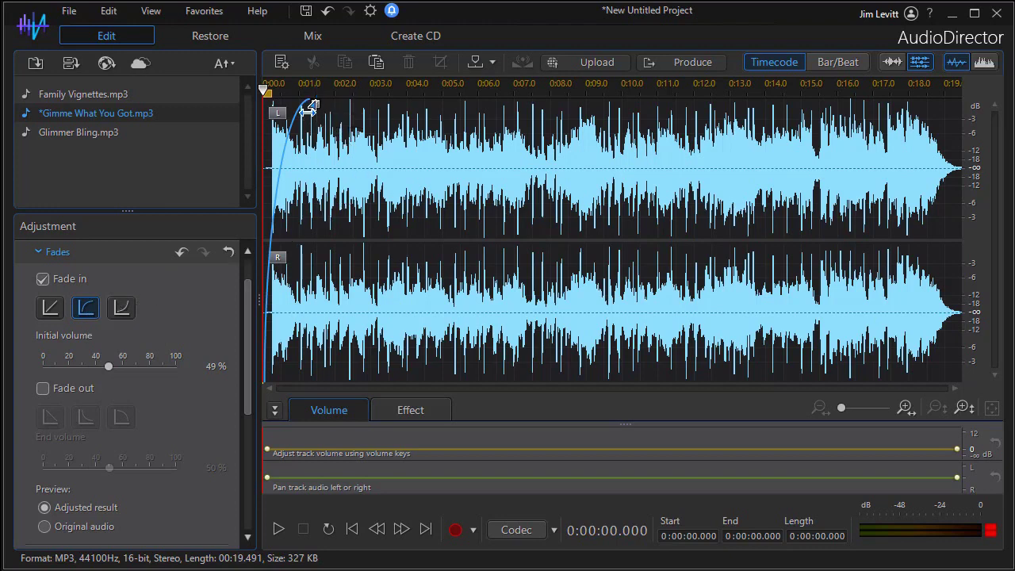
drag(313, 112, 518, 104)
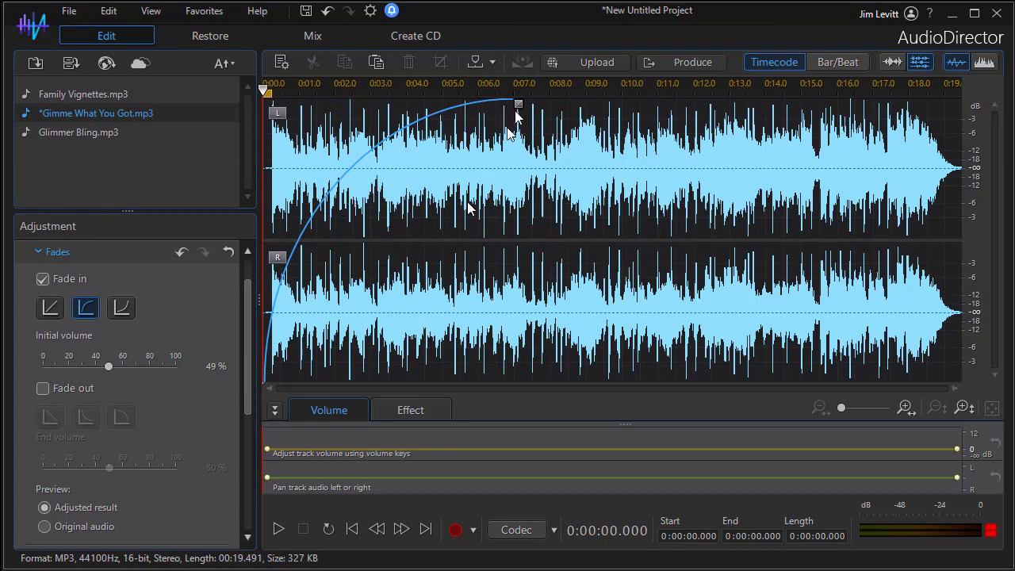
click(279, 531)
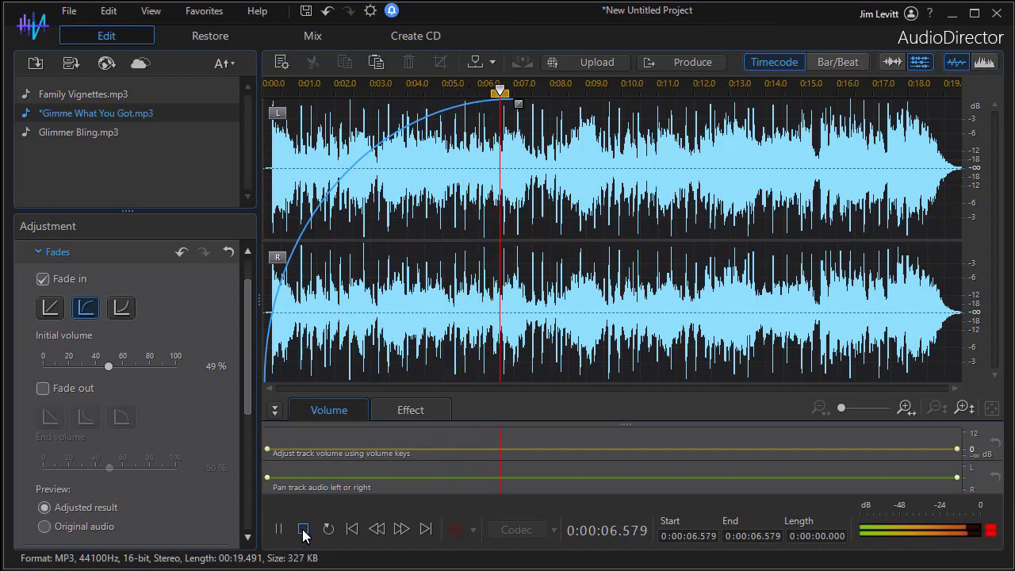
click(302, 532)
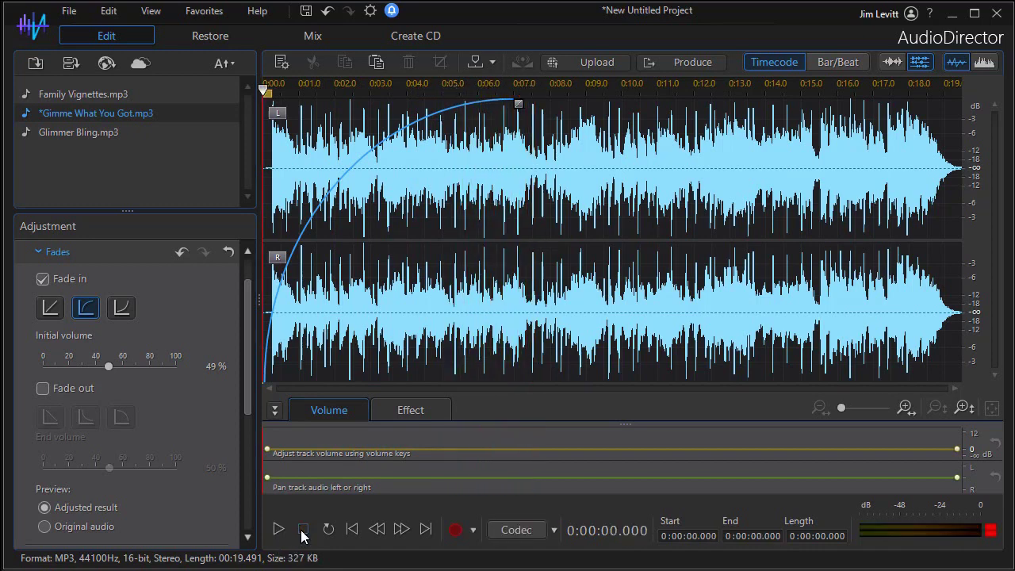
Step: Switch the seven-second fade-in to the exponential curve and audition the result
click(123, 308)
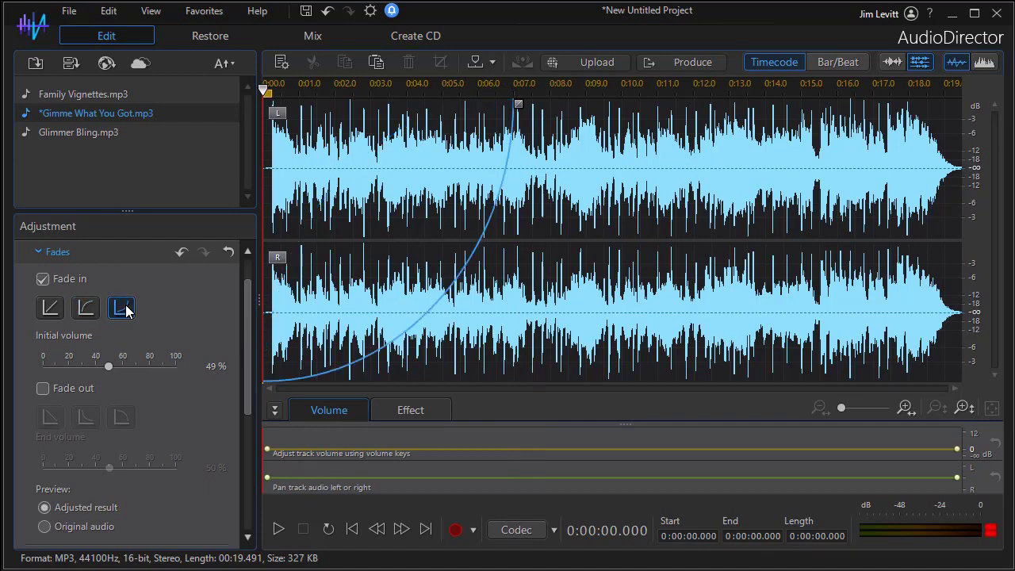
click(279, 531)
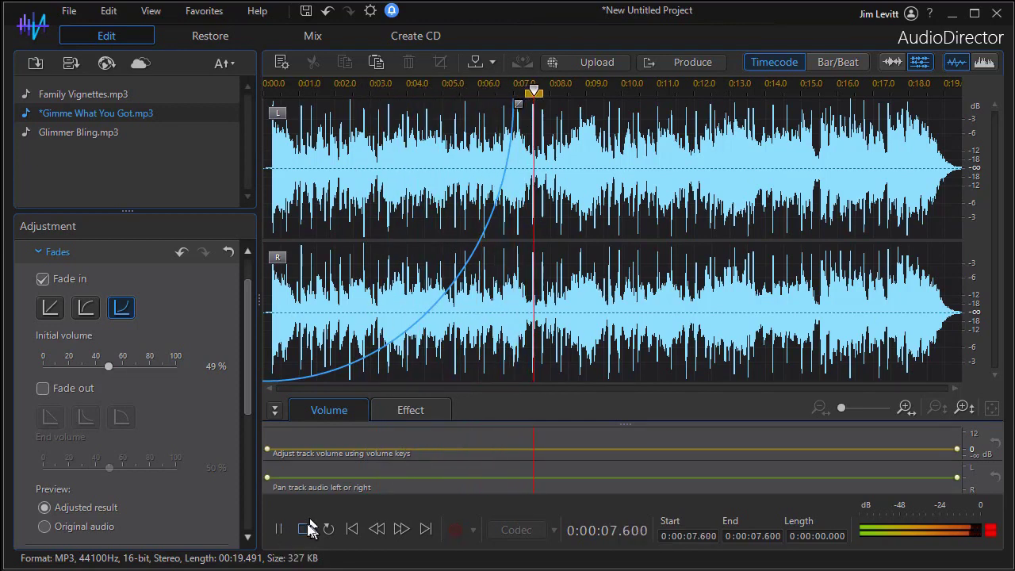
click(306, 529)
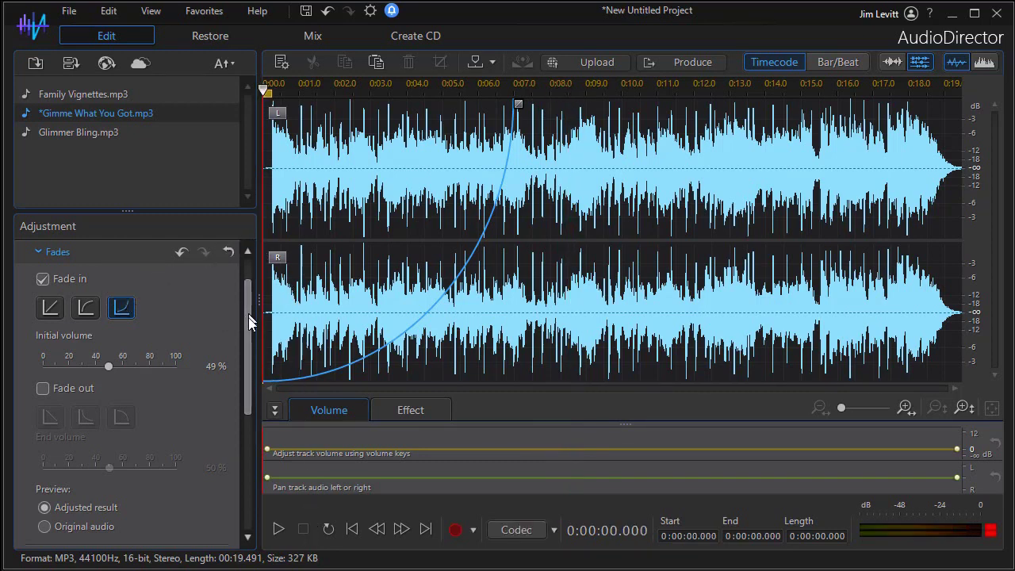
Step: Disable the fade-in and add a curved 50% fade-out running from about 0:14.1 to the end
scroll(248, 317, down, 1)
scroll(119, 301, up, 2)
click(42, 302)
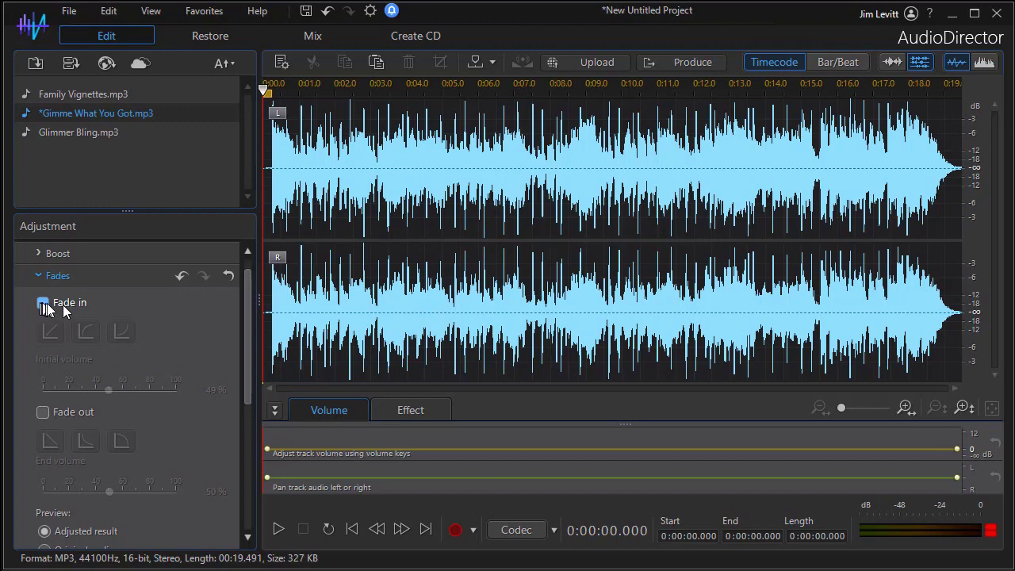
drag(248, 335, 242, 386)
click(42, 287)
click(43, 289)
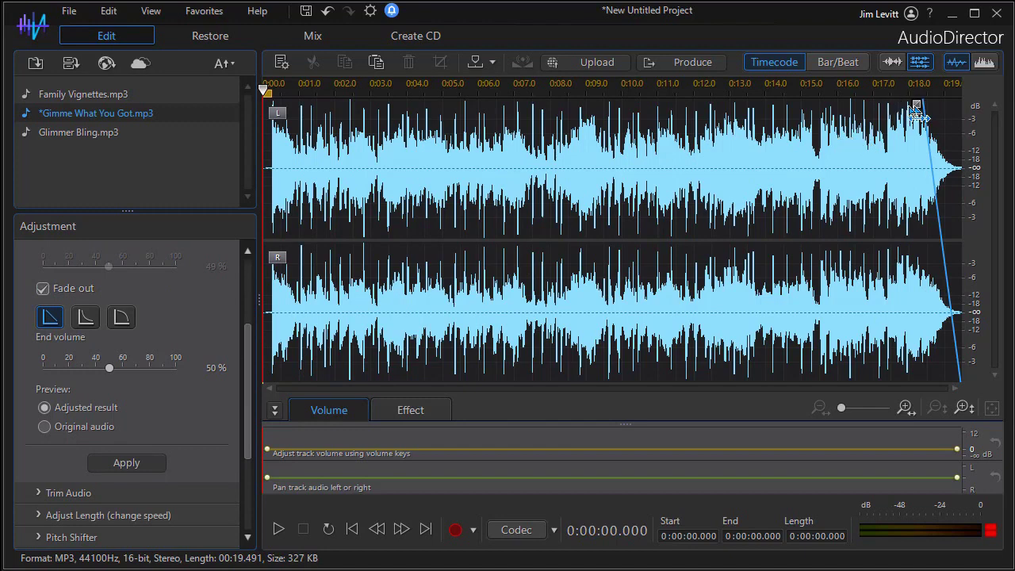
drag(916, 109, 771, 106)
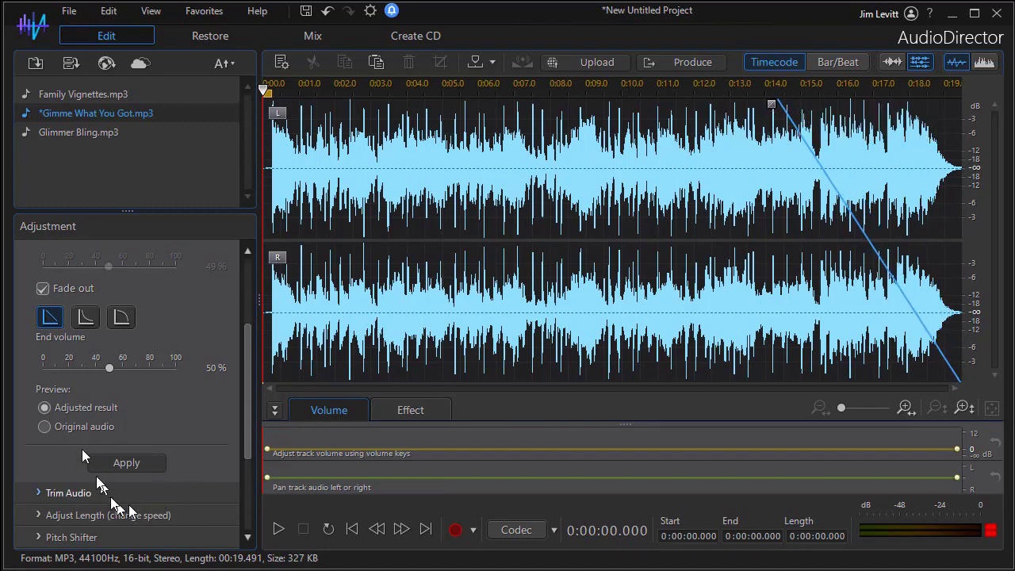
click(91, 316)
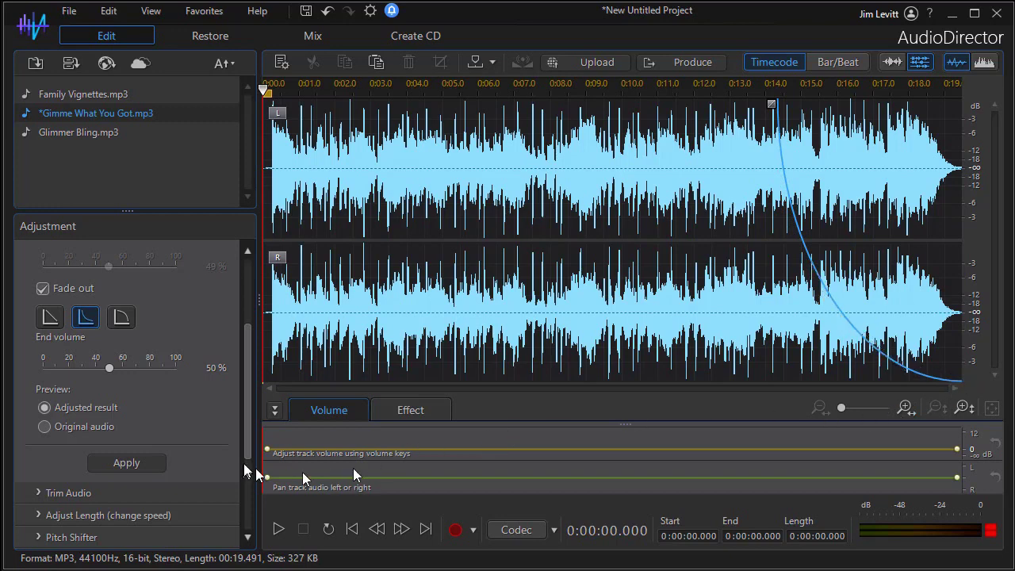
Step: Play the ending from about 0:13.7, then switch previews to Original audio and replay from 0:13.3
click(755, 89)
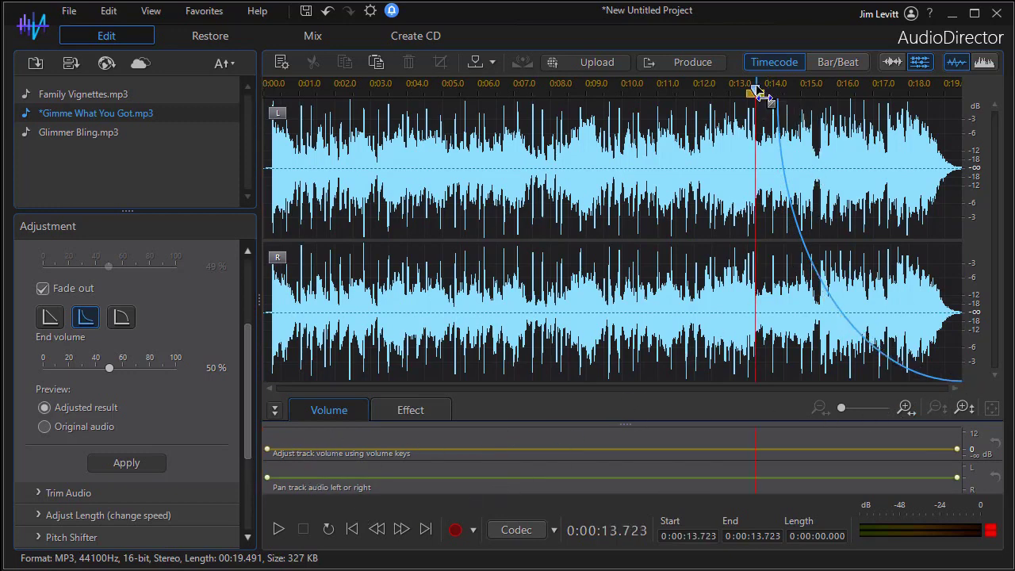
click(279, 531)
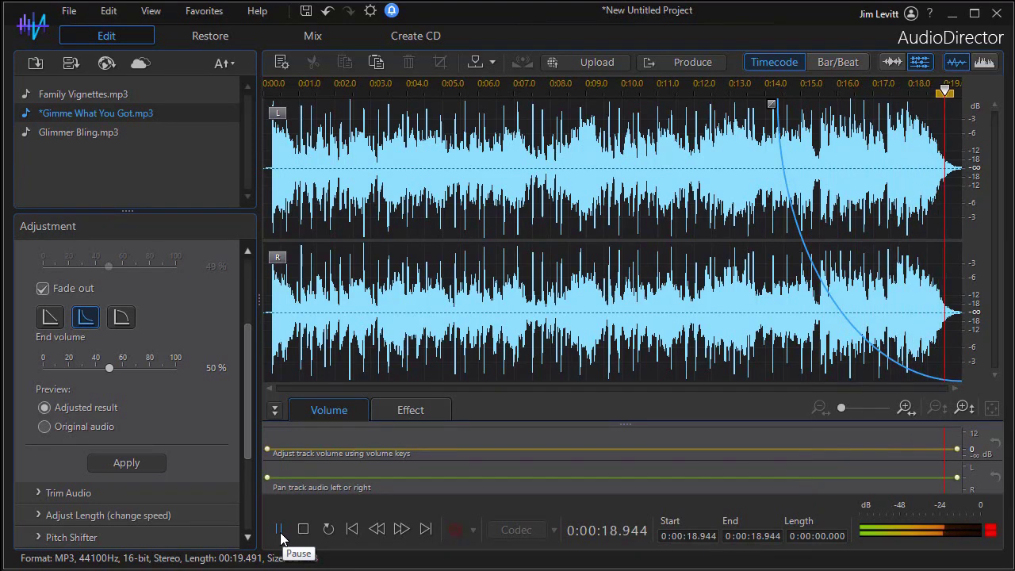
click(48, 427)
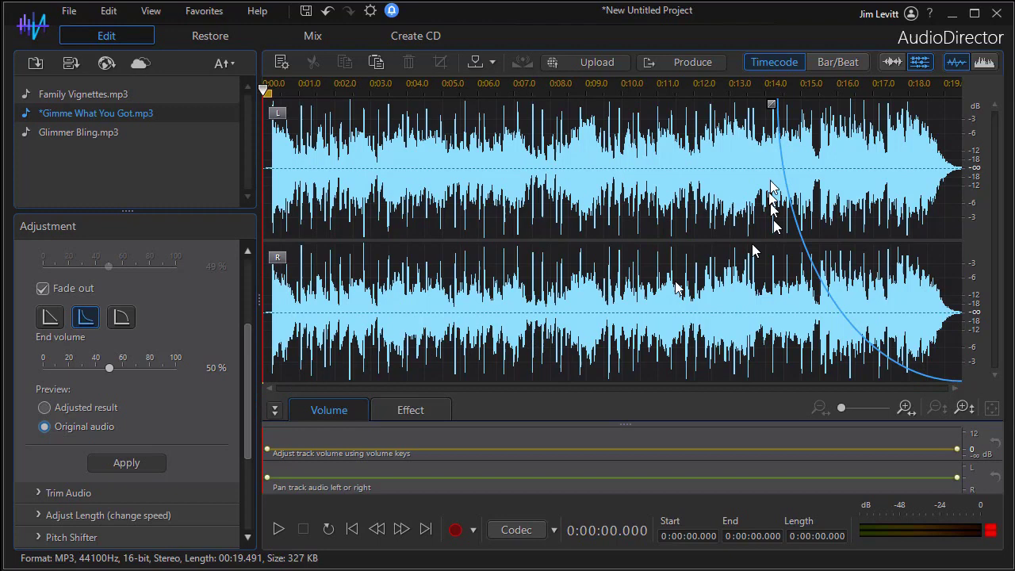
click(741, 93)
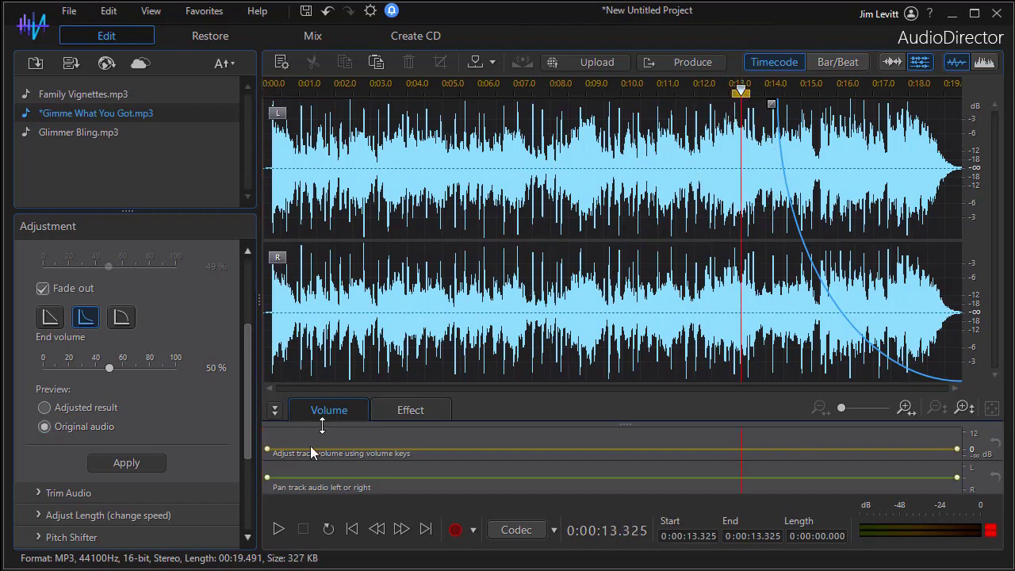
click(278, 530)
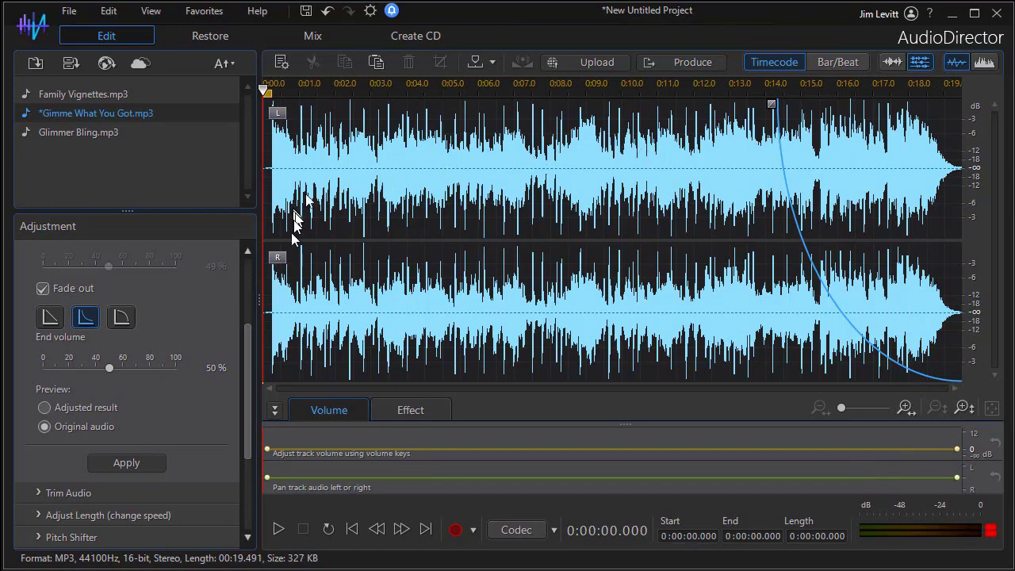
drag(247, 346, 249, 310)
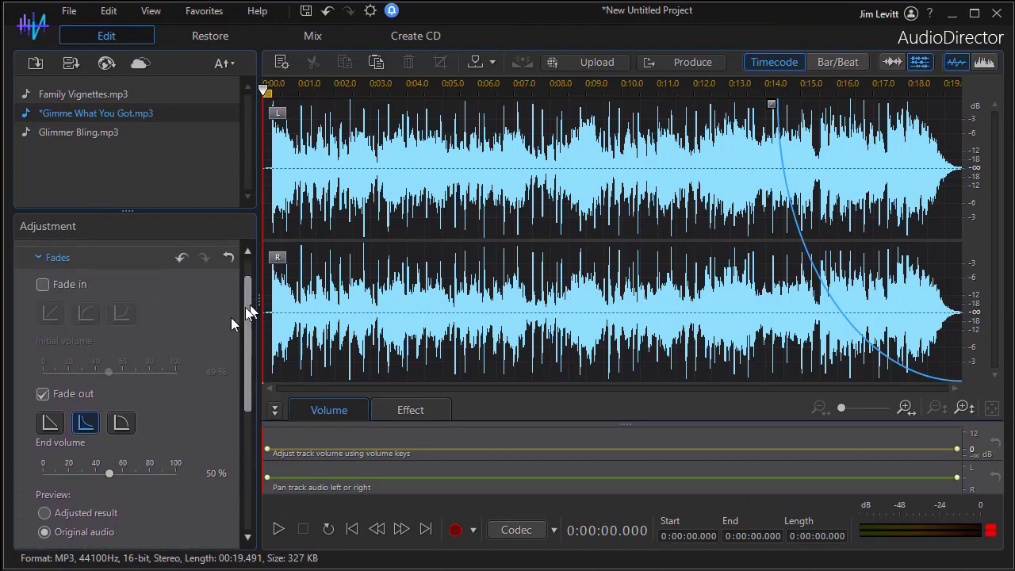
Step: Swap the fade-out back to the exponential fade-in, apply it to 0:00–0:06.983, and dismiss the confirmation
click(43, 393)
click(42, 285)
scroll(243, 462, down, 5)
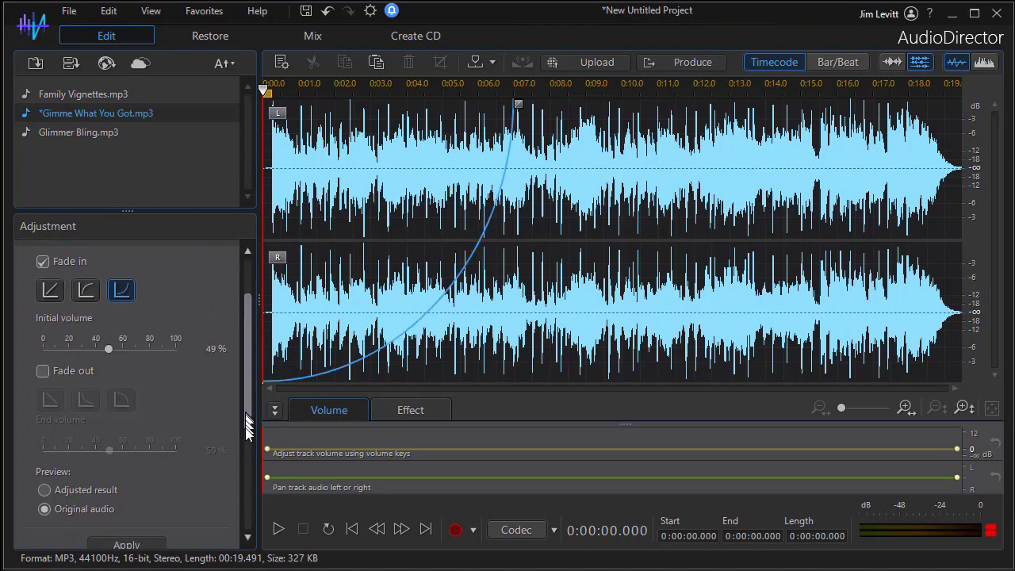
scroll(242, 461, up, 1)
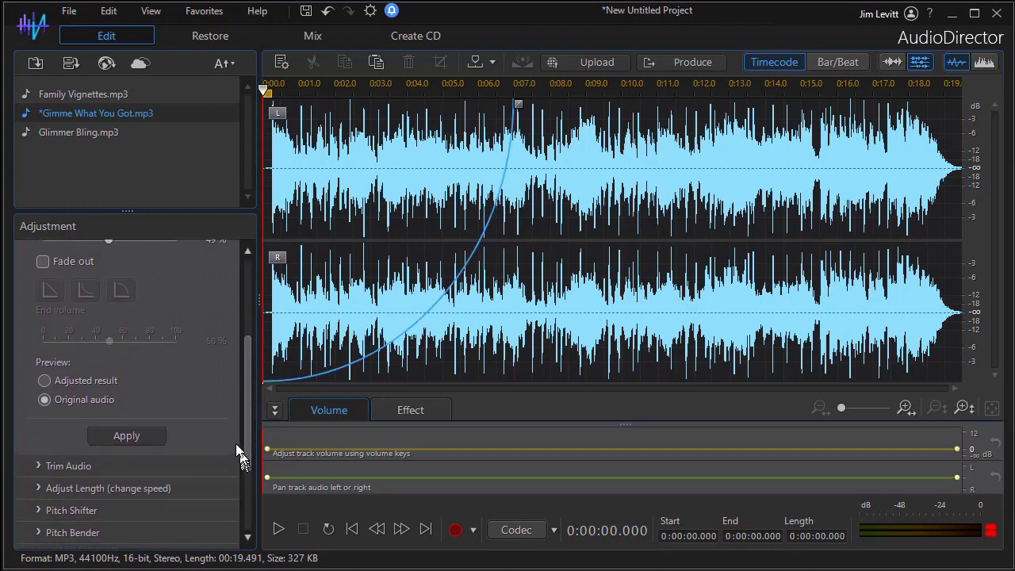
click(142, 434)
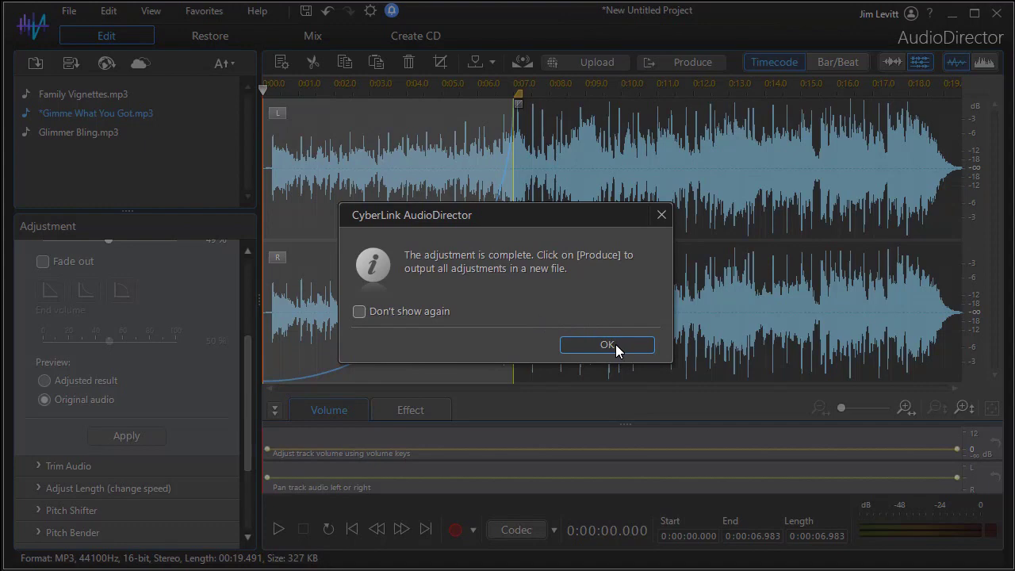
click(615, 345)
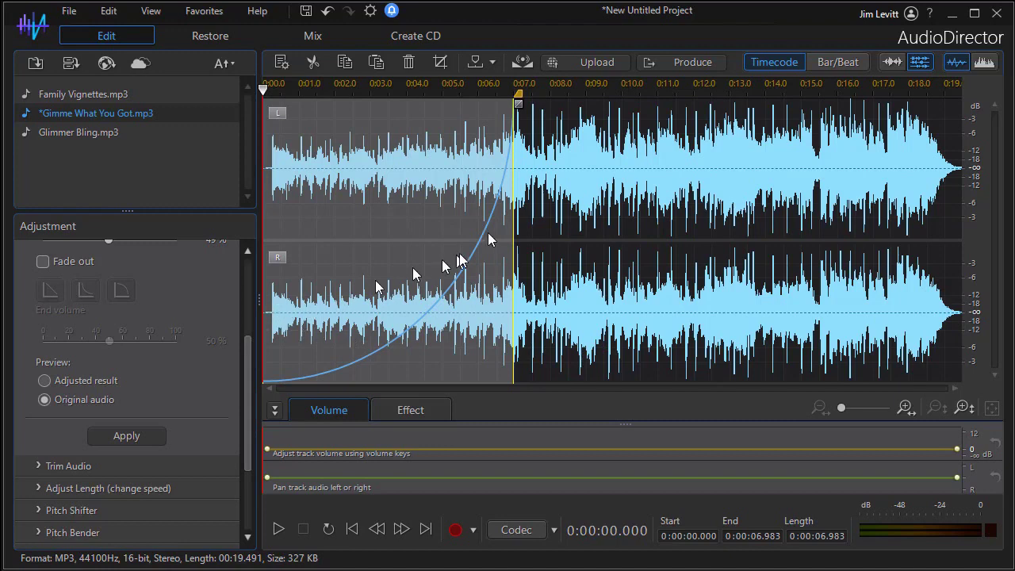
Step: Play the opening of Gimme What You Got.mp3 to hear the fade-in, stopping around 0:07.9
click(278, 529)
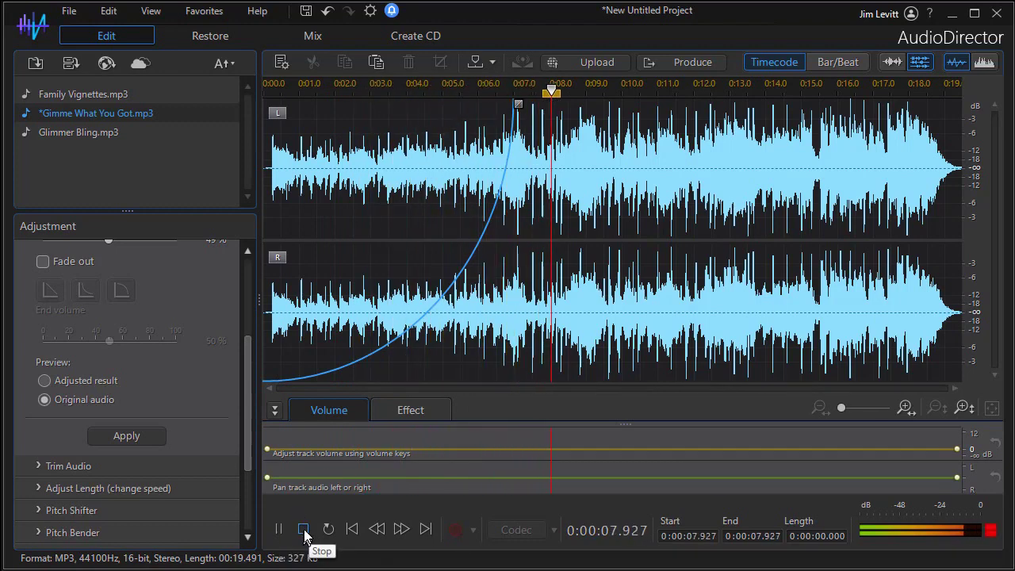
click(303, 531)
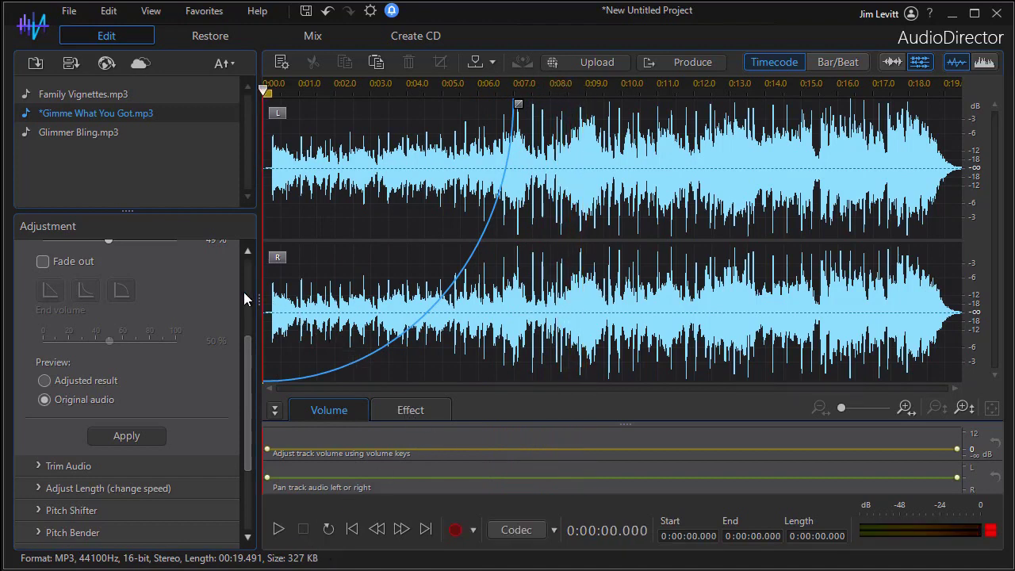